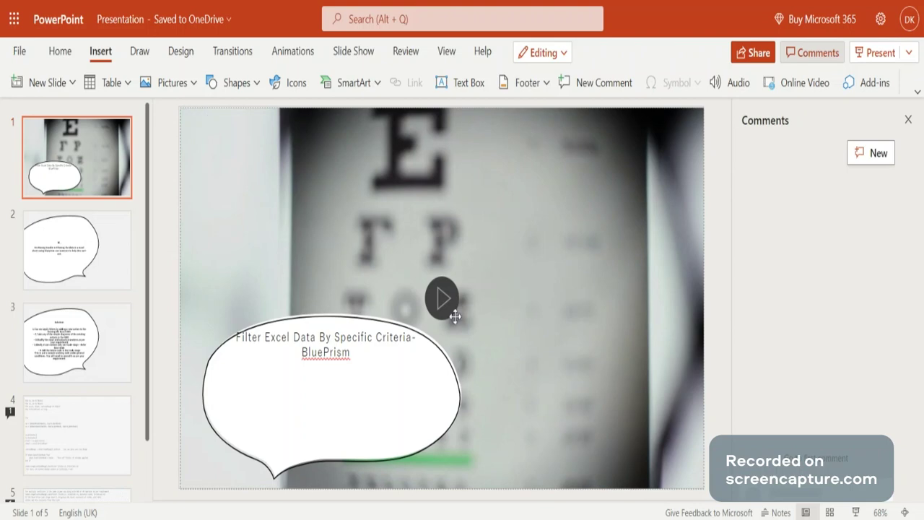
Step: Play the video on slide 1, then switch to slide 2's filtering question
{"action": "left_click", "coordinate": [440, 296]}
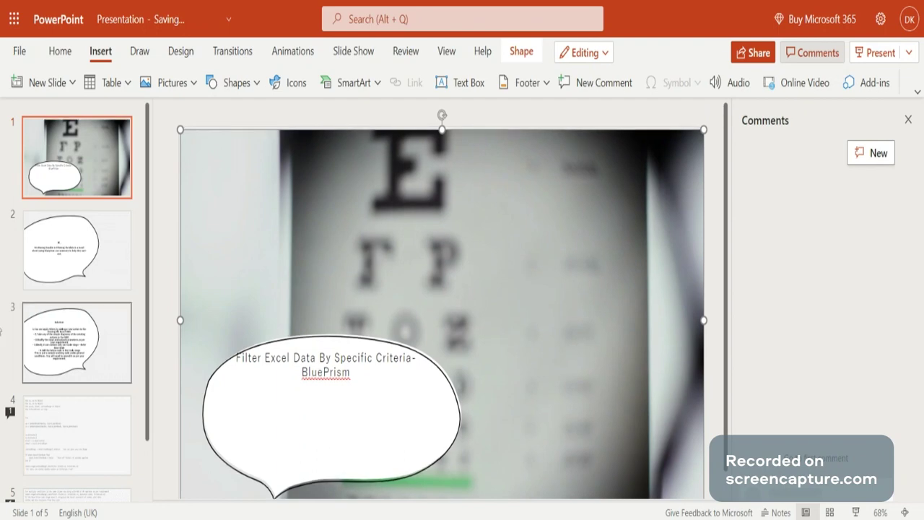
{"action": "left_click", "coordinate": [76, 250]}
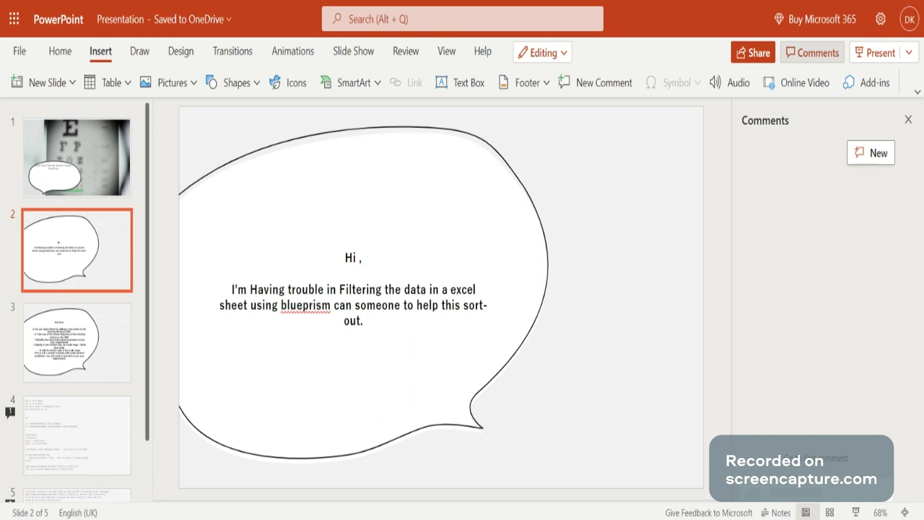
Step: Show slide 3 with the five numbered Solution steps for filtering in the Excel VBO
{"action": "left_click", "coordinate": [77, 342]}
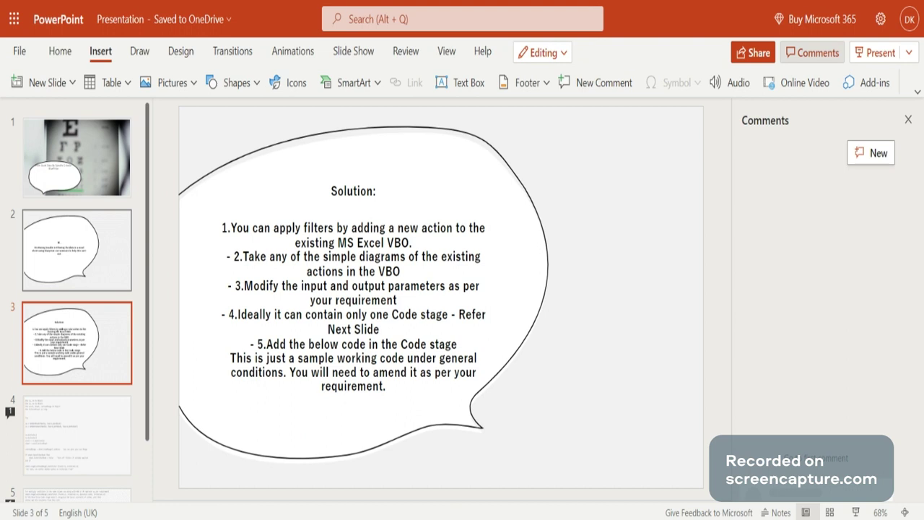
Step: Show slide 4's AutoFilter code alongside its comment about initialization and Filter Mode
{"action": "left_click", "coordinate": [77, 435]}
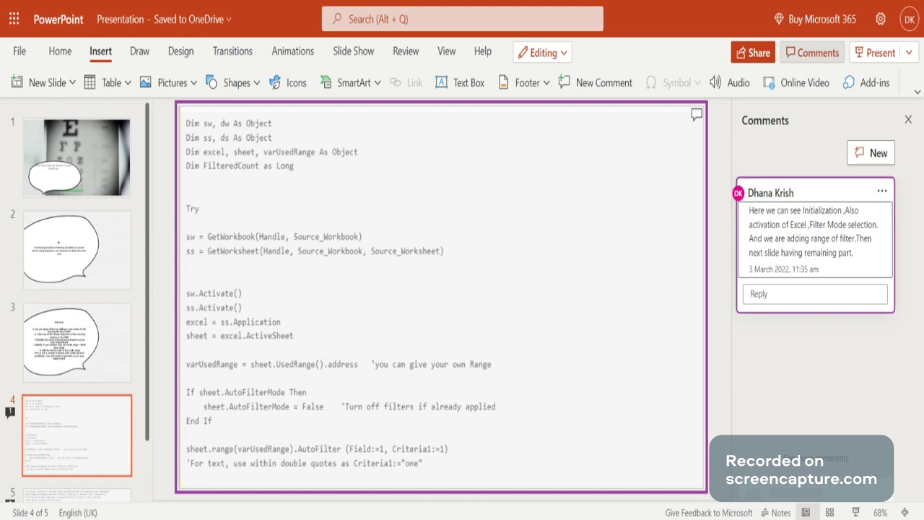
Step: Reply 'Code stage you should write this steps.' to slide 4's code comment
{"action": "left_click", "coordinate": [814, 294]}
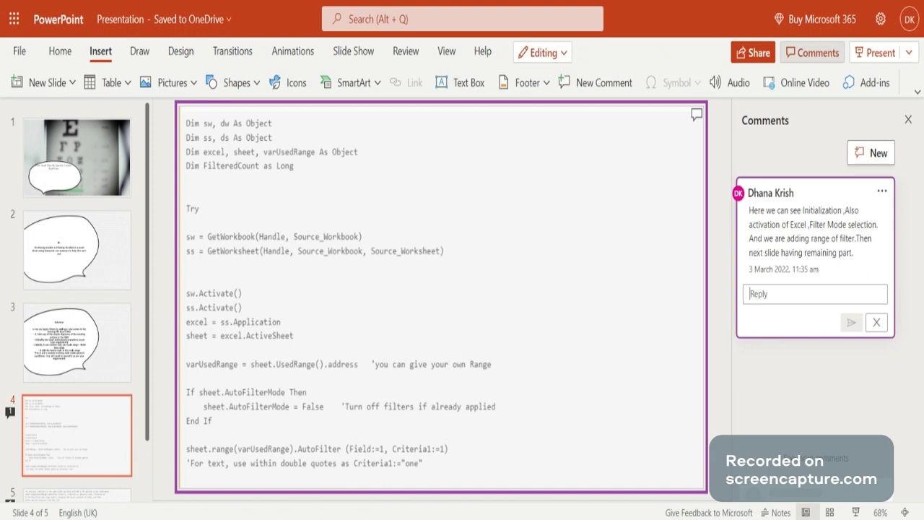
{"action": "type", "text": "C"}
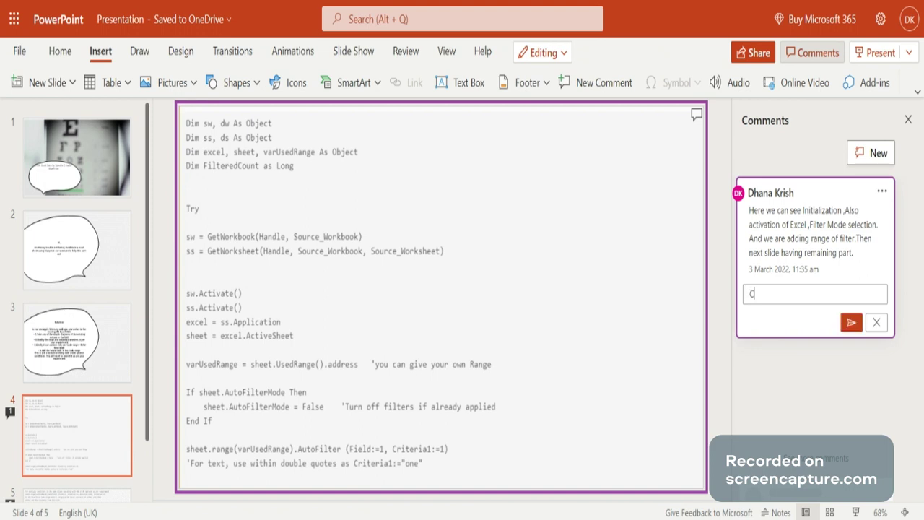
{"action": "type", "text": "ode stag"}
{"action": "type", "text": "e yo"}
{"action": "type", "text": "u shoul"}
{"action": "type", "text": "d wo"}
{"action": "key", "text": "BackSpace"}
{"action": "type", "text": "r"}
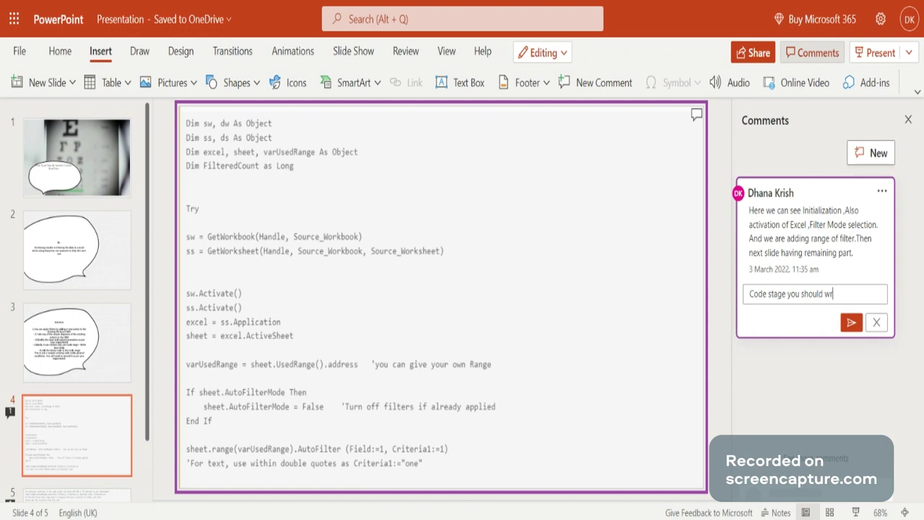
{"action": "type", "text": "ite this st"}
{"action": "type", "text": "eps."}
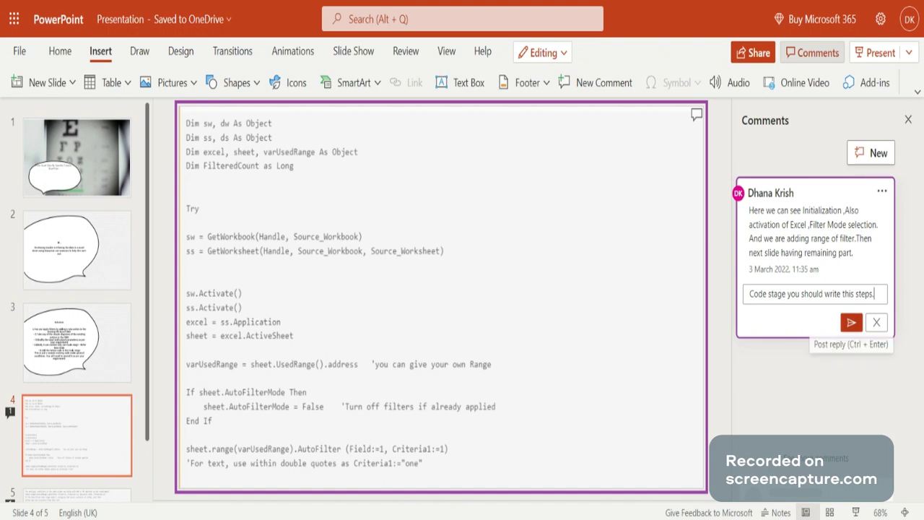
{"action": "left_click", "coordinate": [851, 322]}
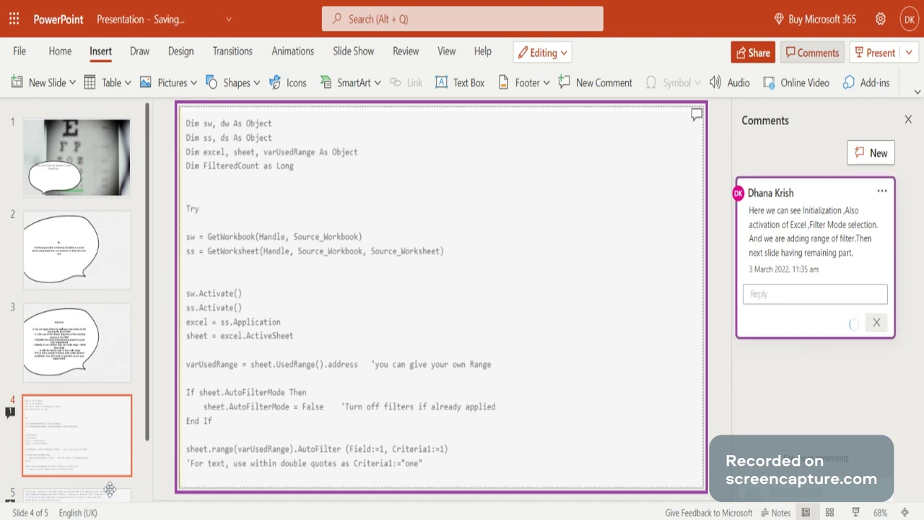
Step: On slide 5, delete the 'Thanks for watching this video' reply
{"action": "scroll", "coordinate": [15, 498], "scroll_direction": "down", "scroll_amount": 2}
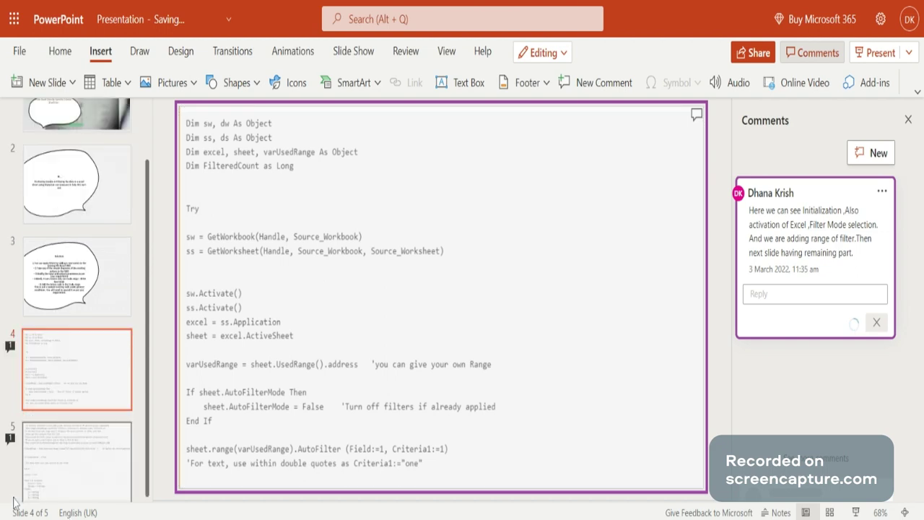
{"action": "left_click", "coordinate": [43, 491]}
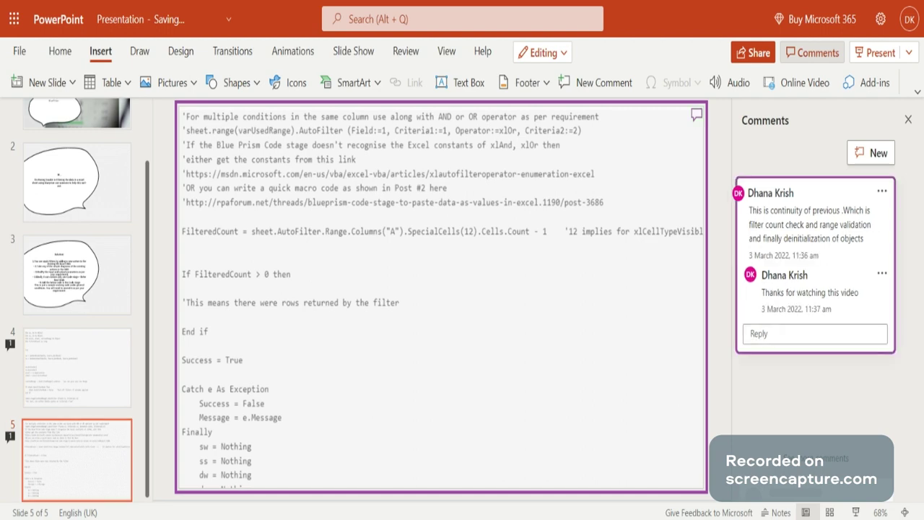
{"action": "double_click", "coordinate": [810, 293]}
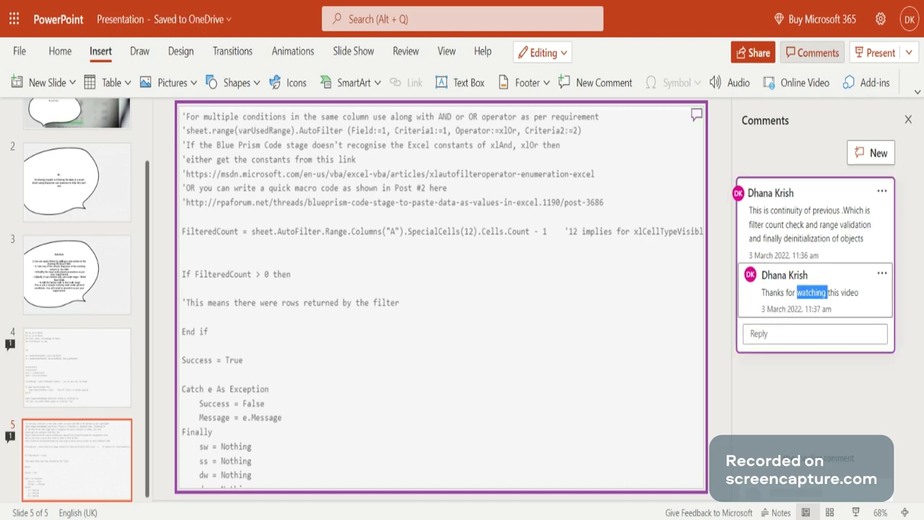
{"action": "left_click", "coordinate": [882, 273]}
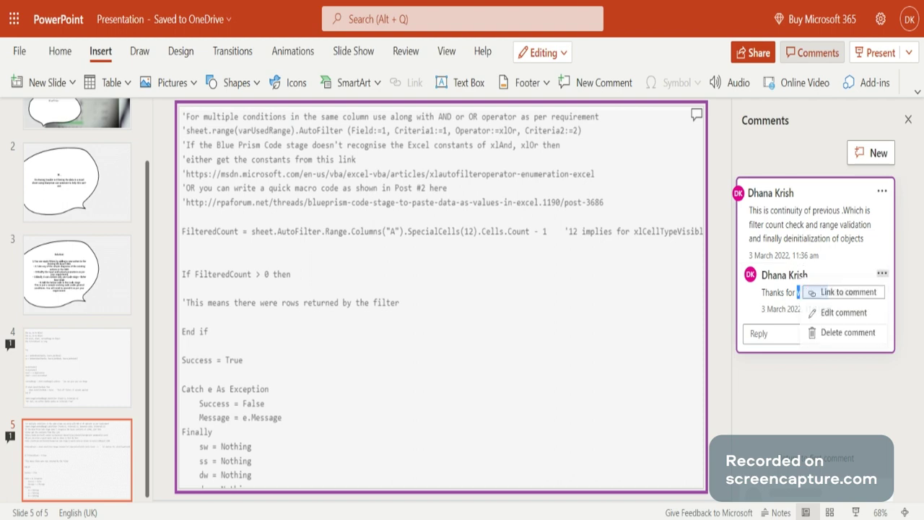
{"action": "left_click", "coordinate": [847, 334]}
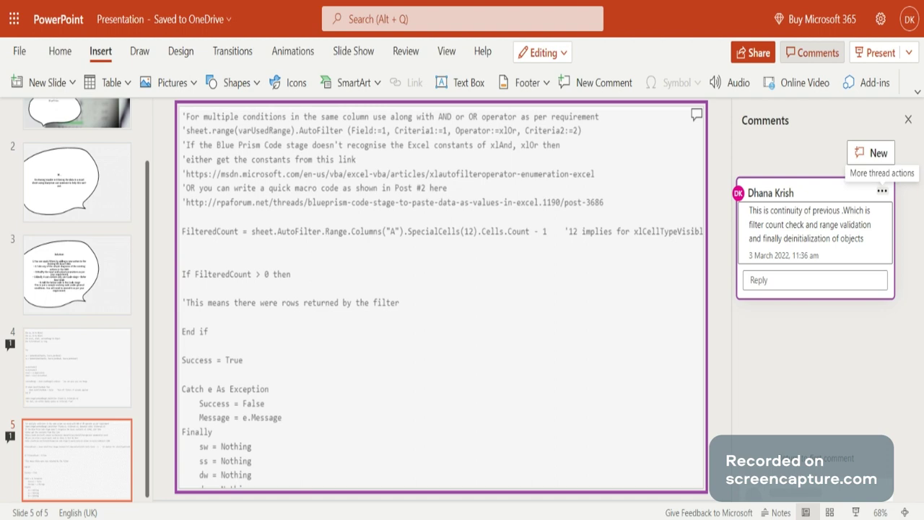
Step: Edit slide 5's comment to append 'Imp:Filtercountcheck . if this is true then success of filtered excel values.'
{"action": "left_click", "coordinate": [882, 191]}
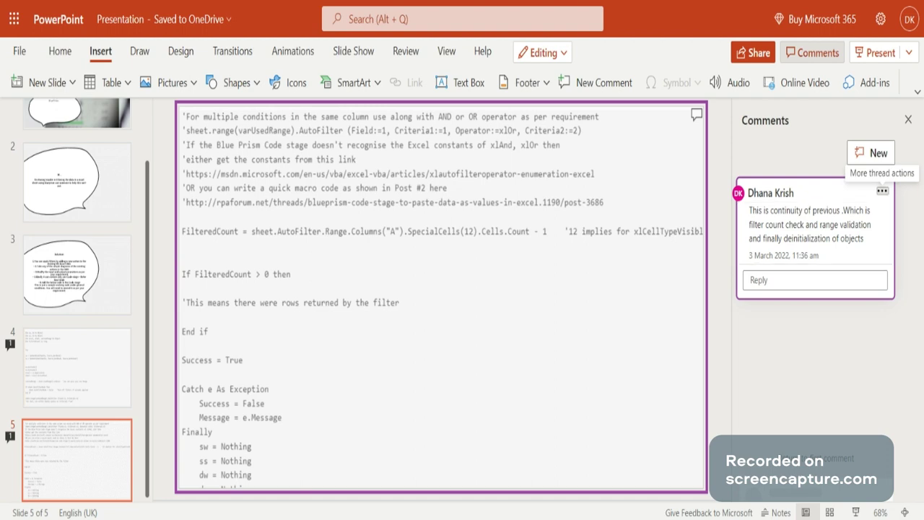
{"action": "left_click", "coordinate": [882, 191]}
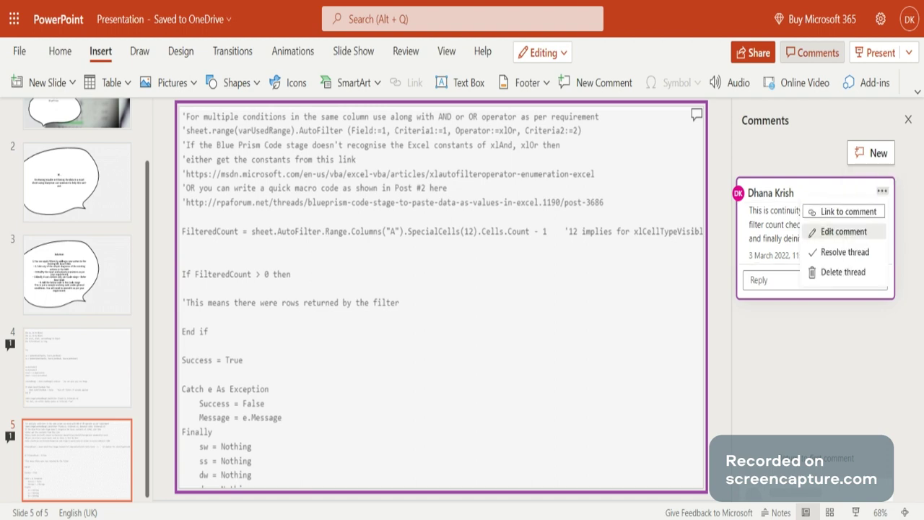
{"action": "left_click", "coordinate": [842, 232]}
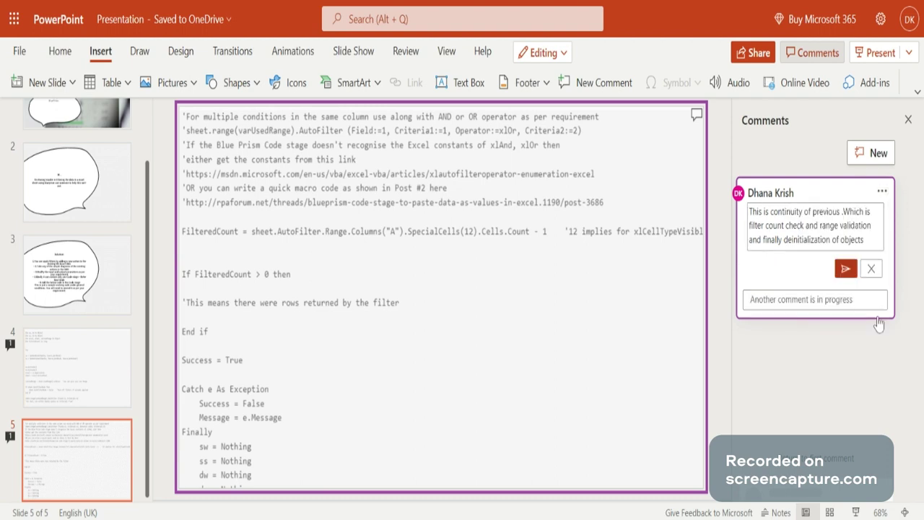
{"action": "left_click", "coordinate": [878, 324]}
{"action": "left_click", "coordinate": [814, 314]}
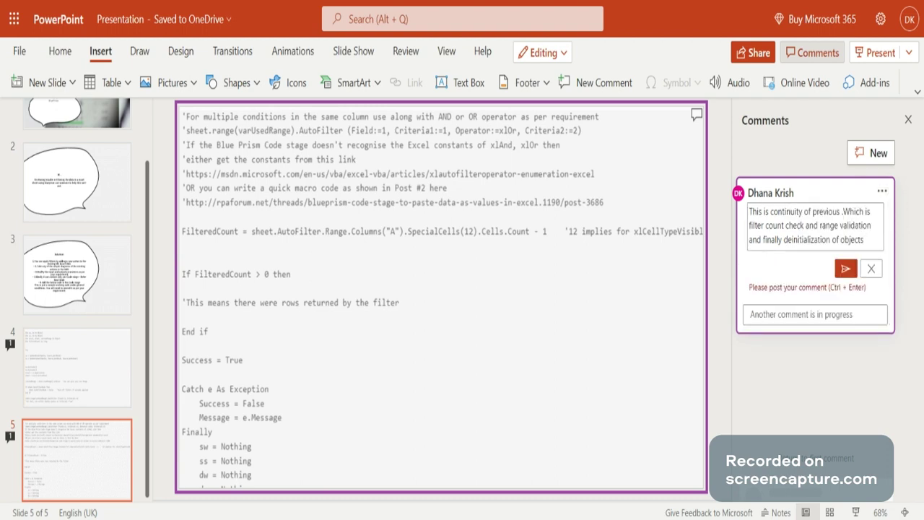
{"action": "type", "text": "."}
{"action": "type", "text": " F"}
{"action": "key", "text": "BackSpace"}
{"action": "type", "text": "Imp"}
{"action": "type", "text": ":Filter"}
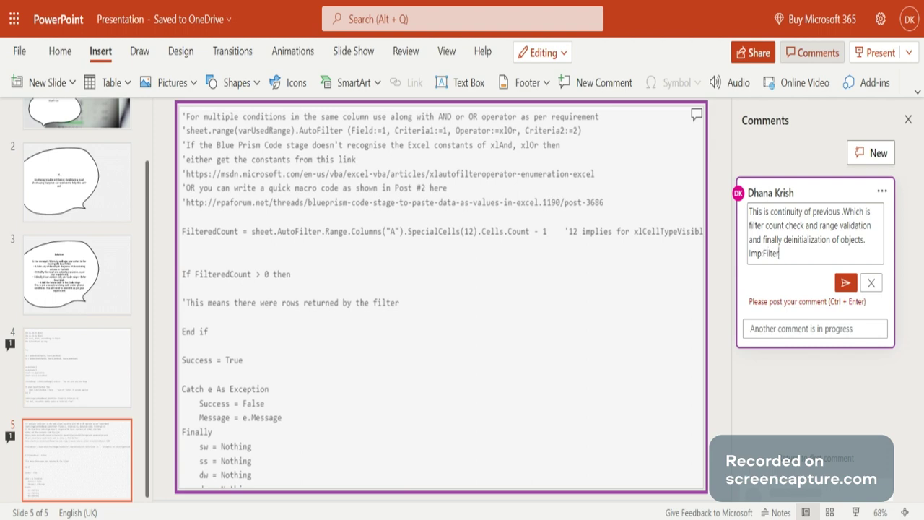
{"action": "type", "text": "countcheck . if this "}
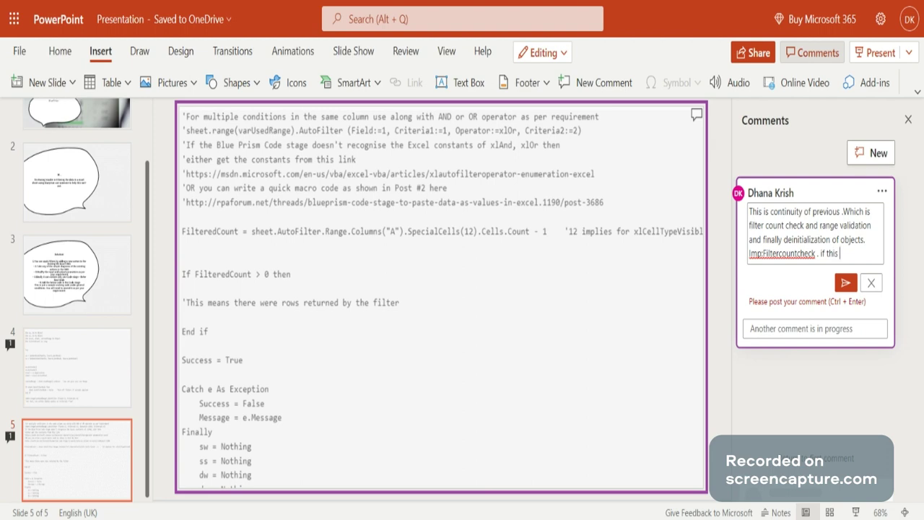
{"action": "type", "text": "is tr"}
{"action": "type", "text": "ue th"}
{"action": "type", "text": "en "}
{"action": "type", "text": "success of"}
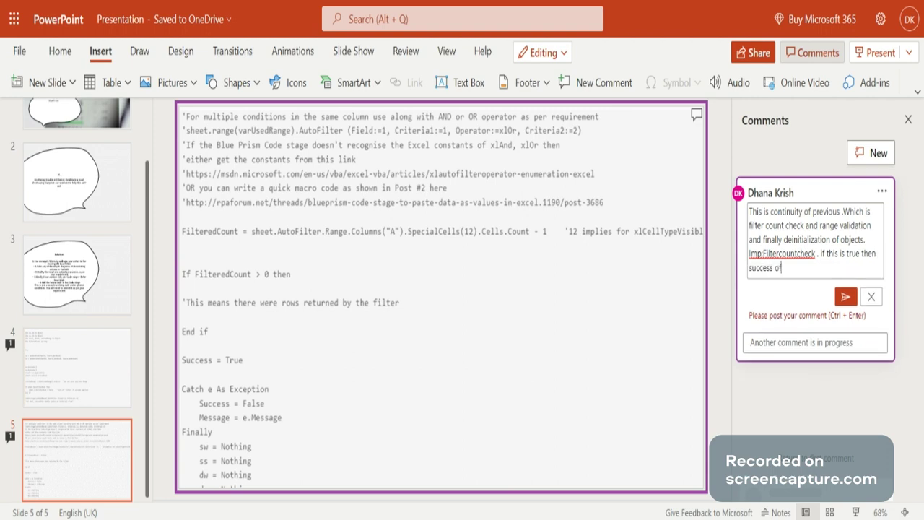
{"action": "type", "text": " filter"}
{"action": "type", "text": "ed"}
{"action": "type", "text": " excel valu"}
{"action": "type", "text": "es."}
Step: Add a closing line 'Thanks for watching this' after a blank line and save the comment
{"action": "key", "text": "Return"}
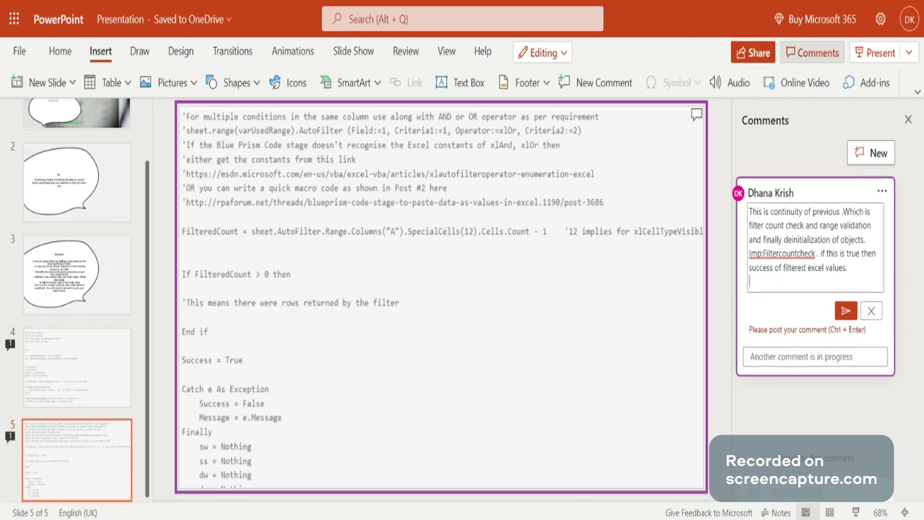
{"action": "key", "text": "Return"}
{"action": "type", "text": "Thaks"}
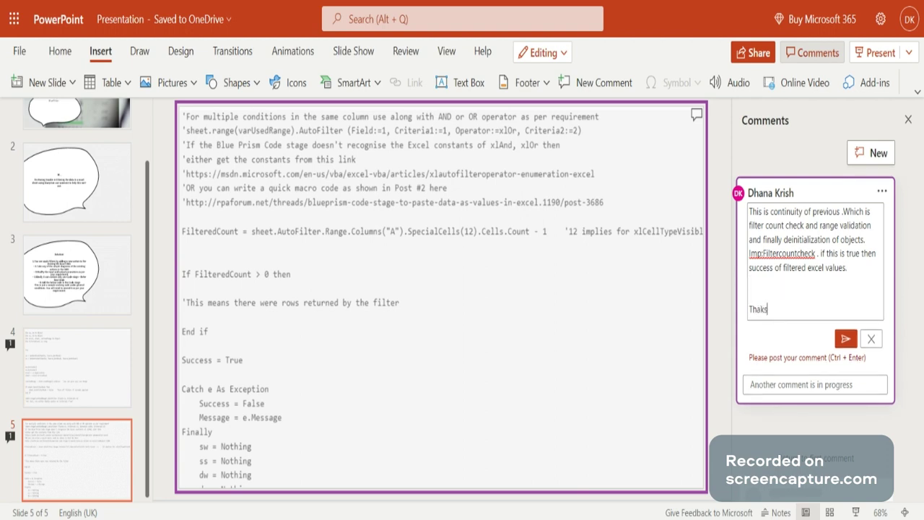
{"action": "key", "text": "BackSpace"}
{"action": "key", "text": "BackSpace"}
{"action": "type", "text": "nk"}
{"action": "type", "text": "s for watch"}
{"action": "type", "text": "ig"}
{"action": "key", "text": "BackSpace"}
{"action": "type", "text": "ng "}
{"action": "type", "text": "this."}
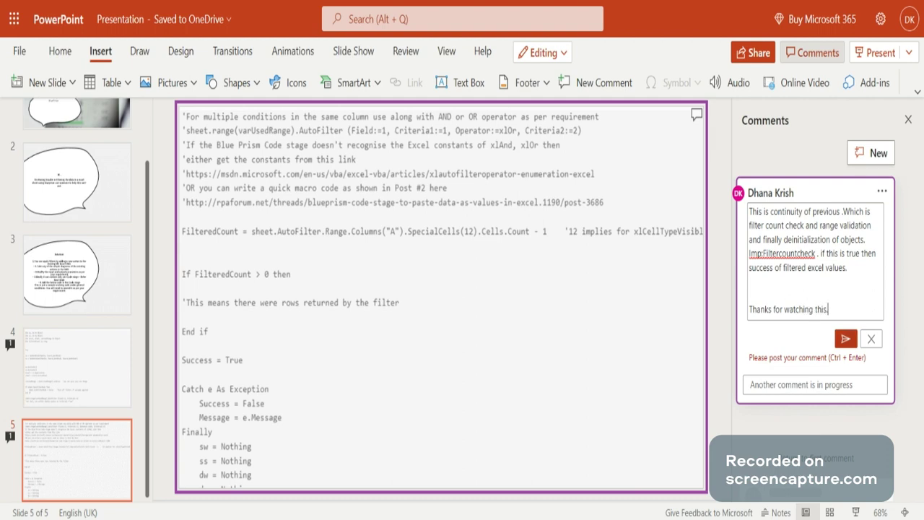
{"action": "key", "text": "ctrl+Return"}
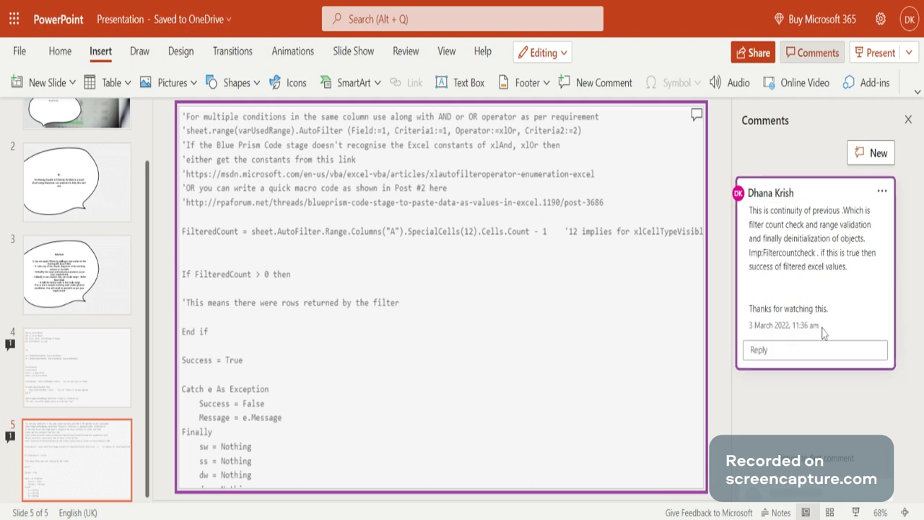
Step: Post 'Bye' as a reply under slide 5's comment
{"action": "left_click", "coordinate": [816, 350]}
{"action": "type", "text": "By"}
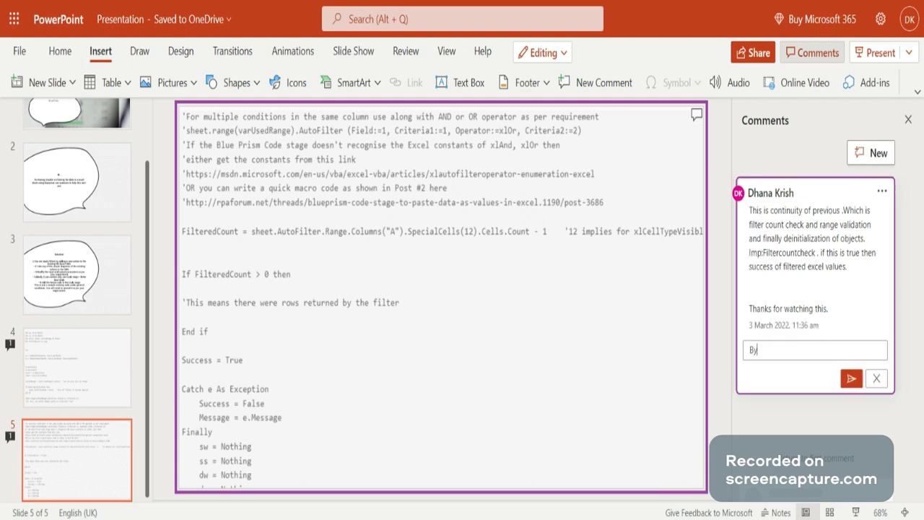
{"action": "type", "text": "e"}
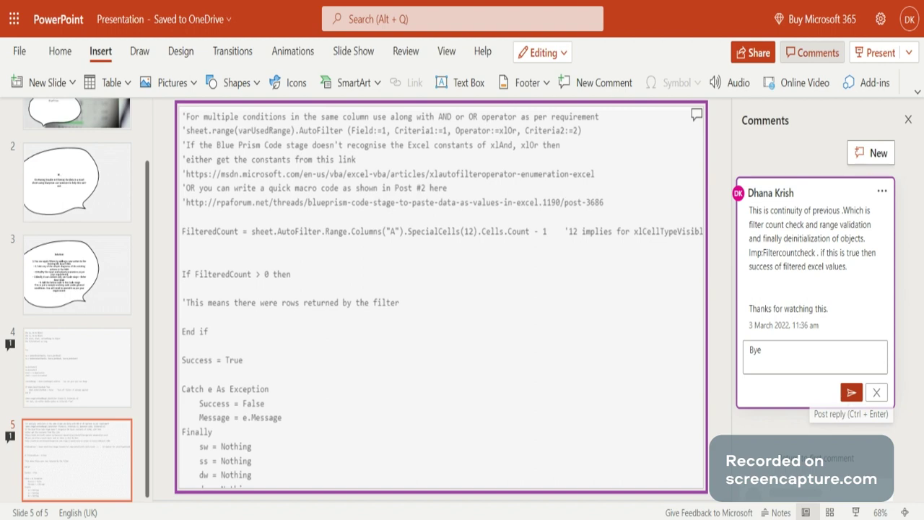
{"action": "left_click", "coordinate": [851, 392]}
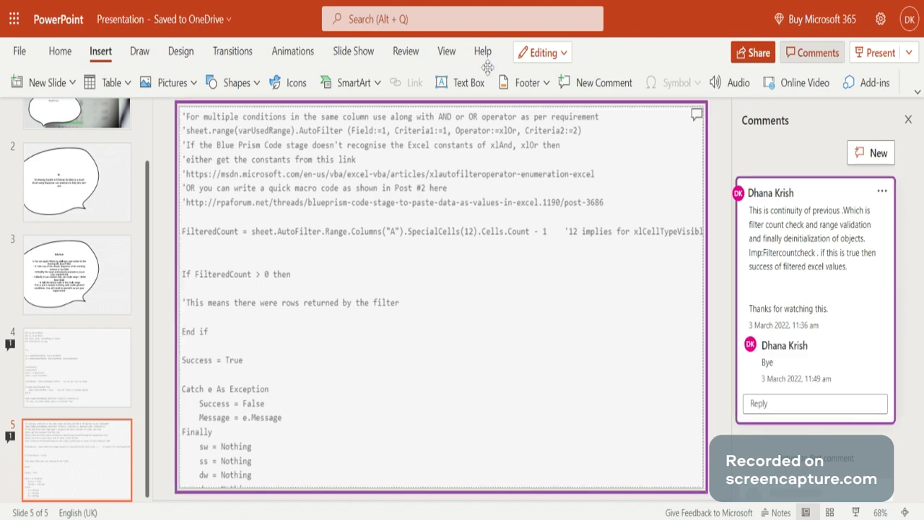